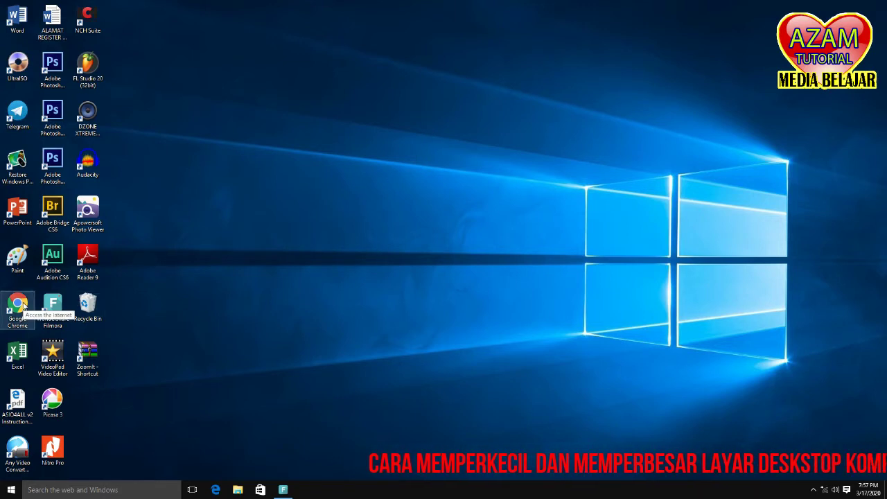
Open Google Chrome and enter the query "zoomit for windows" in the address bar.
double_click(24, 305)
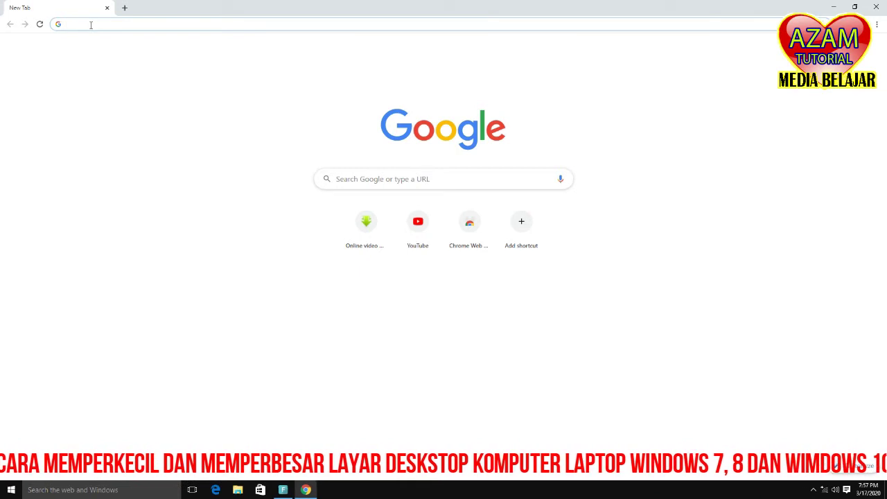
text(z)
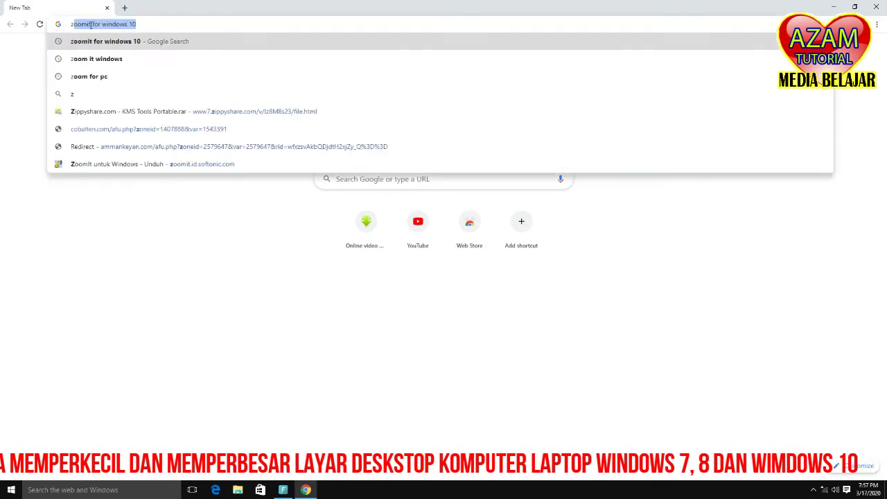
click(148, 25)
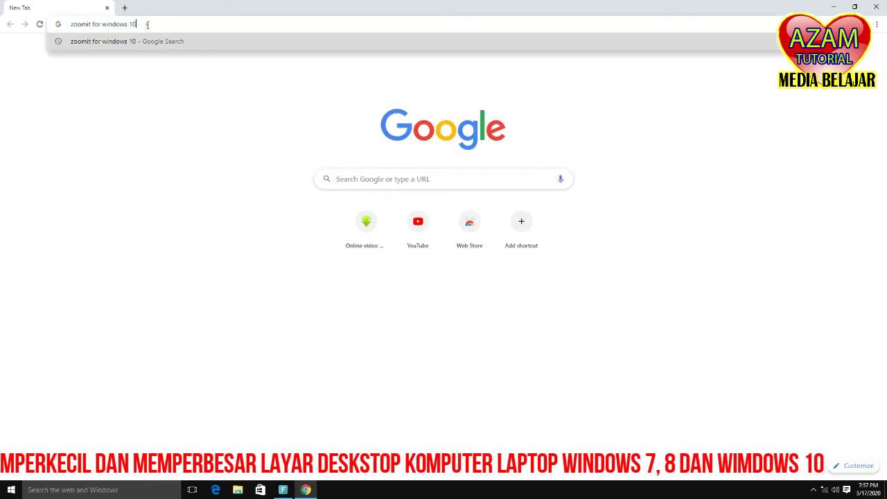
key(BackSpace)
key(BackSpace)
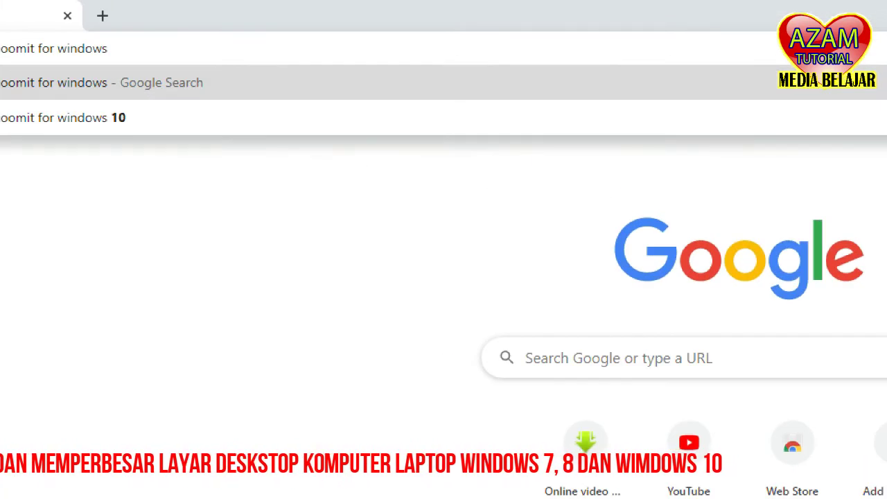
Circle the typed query "zoomit for windows" in red on the zoomed screen, and leave the zoom.
click(142, 14)
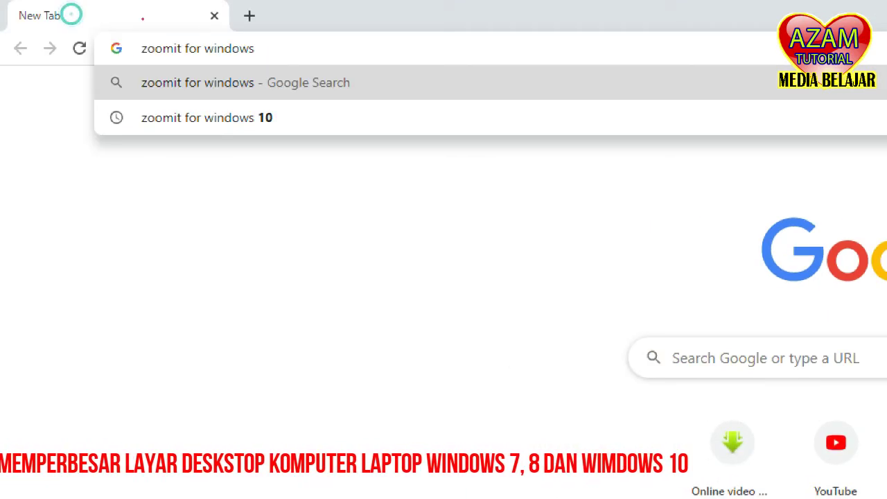
mouse_move(138, 40)
mouse_down()
mouse_move(133, 53)
mouse_move(183, 73)
mouse_move(274, 51)
mouse_move(228, 37)
mouse_move(145, 35)
mouse_up()
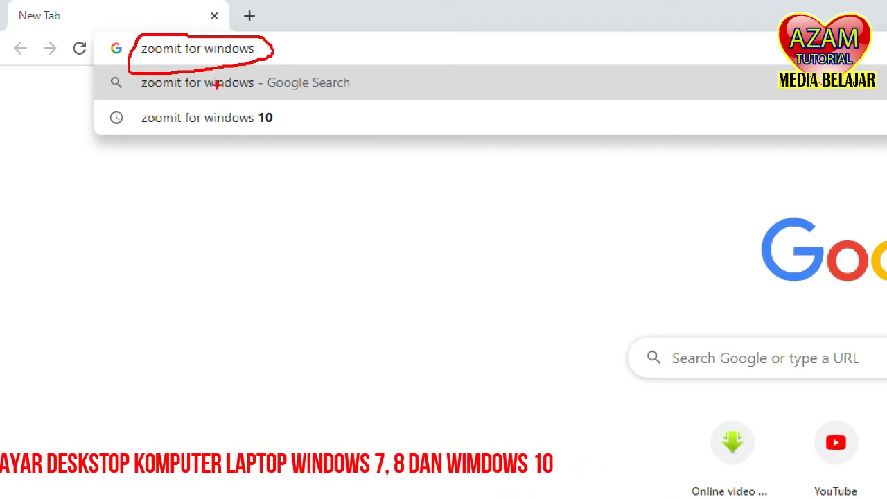
key(Escape)
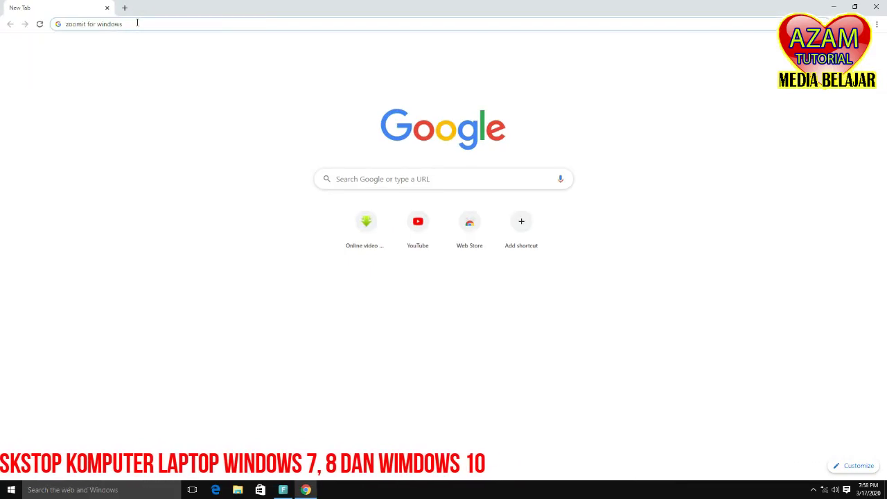
Run the search for "zoomit for windows" and connect the computer to the TP-LINK_F2C4 Wi-Fi network.
key(Return)
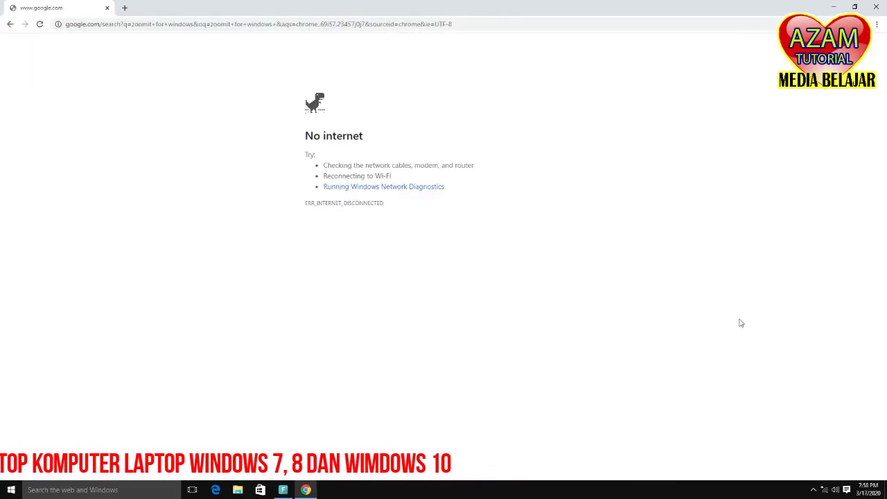
click(825, 490)
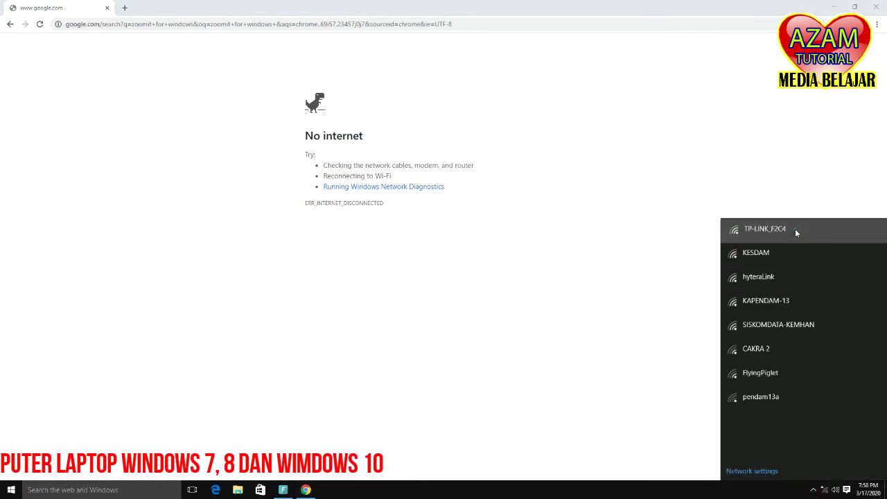
click(742, 230)
click(846, 257)
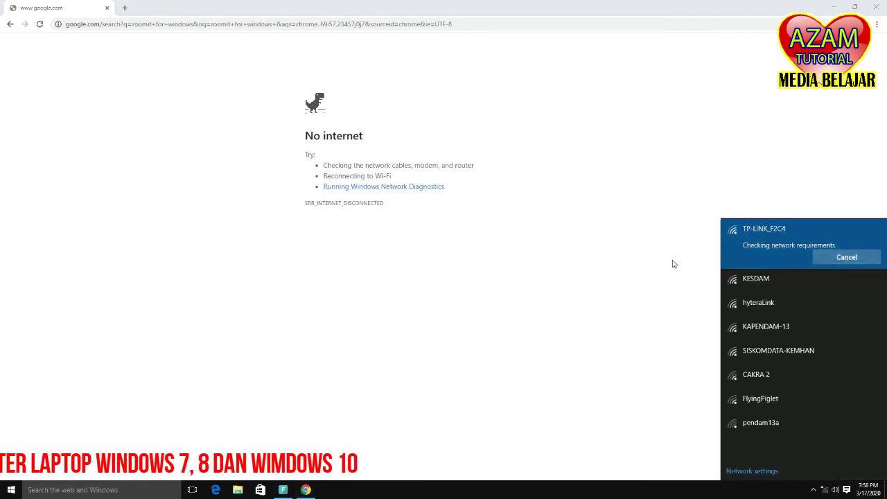
click(617, 262)
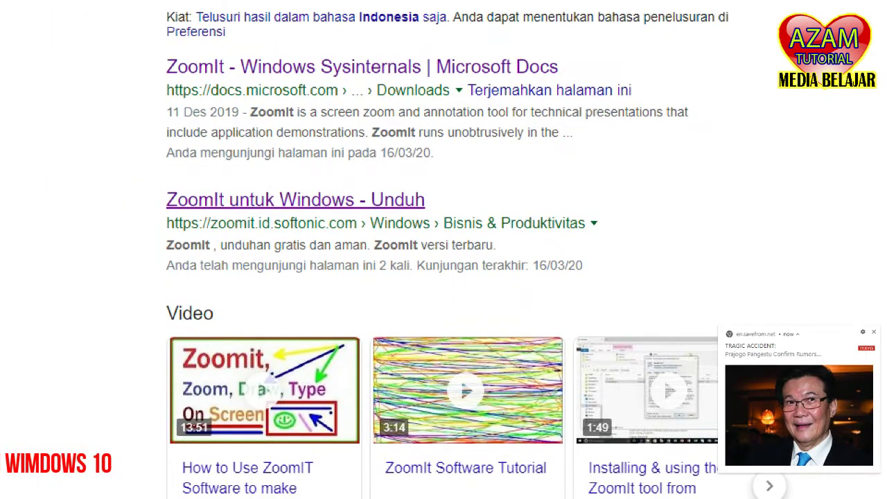
Circle the "ZoomIt untuk Windows - Unduh" result and the word Windows below it in red, and leave the zoom.
mouse_move(255, 178)
mouse_down()
mouse_move(199, 177)
mouse_move(142, 199)
mouse_move(253, 251)
mouse_move(459, 206)
mouse_move(296, 168)
mouse_move(202, 168)
mouse_up()
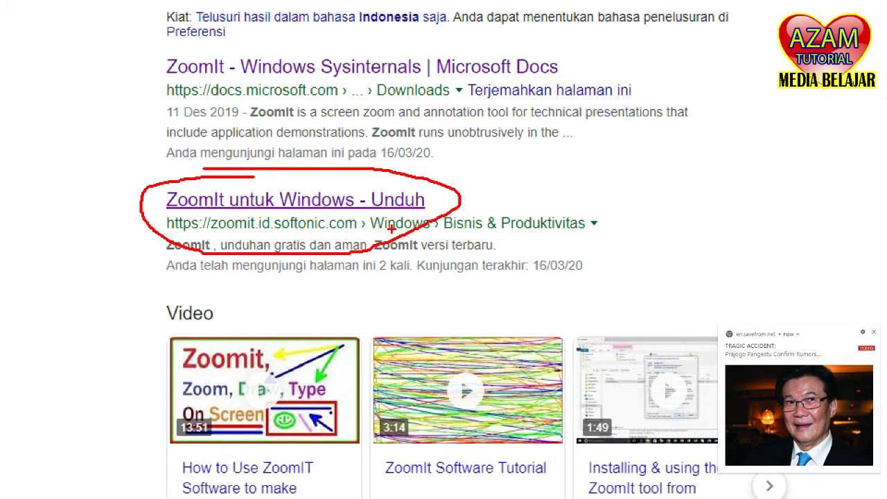
mouse_move(371, 215)
mouse_down()
mouse_move(365, 222)
mouse_move(402, 248)
mouse_move(438, 227)
mouse_move(431, 216)
mouse_up()
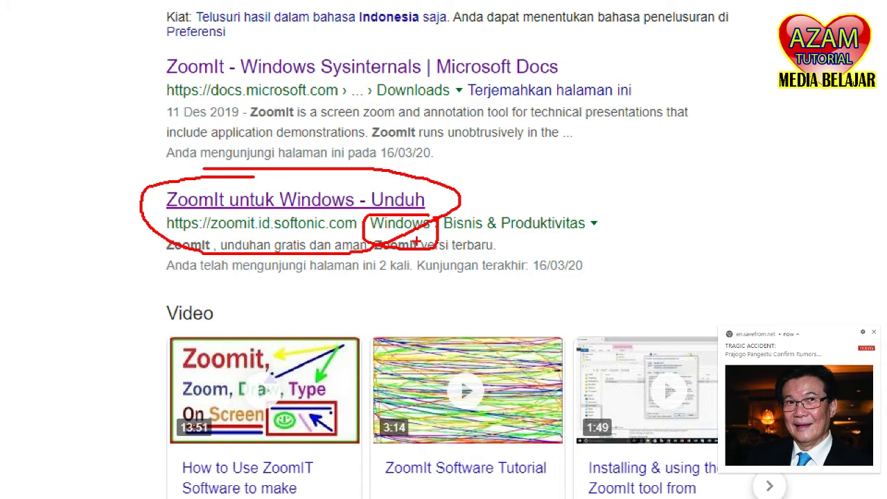
key(Escape)
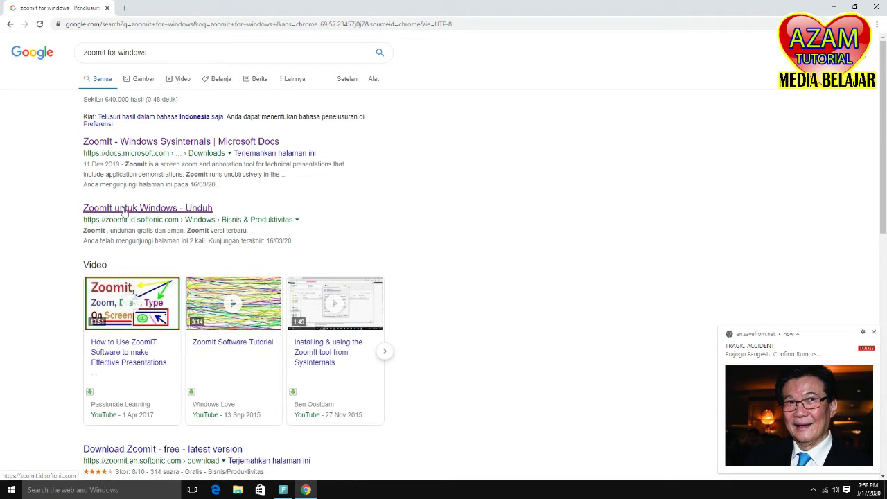
Open the "ZoomIt untuk Windows - Unduh" result in a new tab and circle its Unduhan Gratis download option in red.
right_click(123, 211)
click(133, 216)
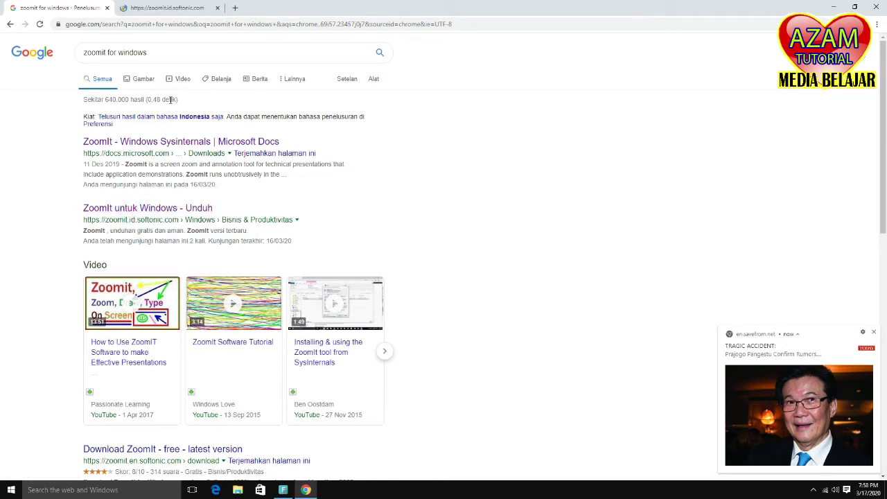
click(177, 10)
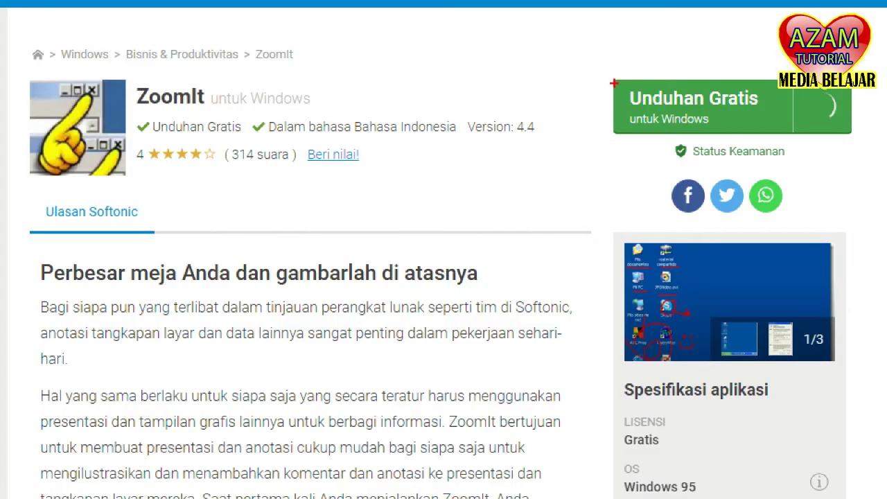
mouse_move(614, 83)
mouse_down()
mouse_move(606, 145)
mouse_move(782, 161)
mouse_move(858, 65)
mouse_move(674, 58)
mouse_move(607, 68)
mouse_up()
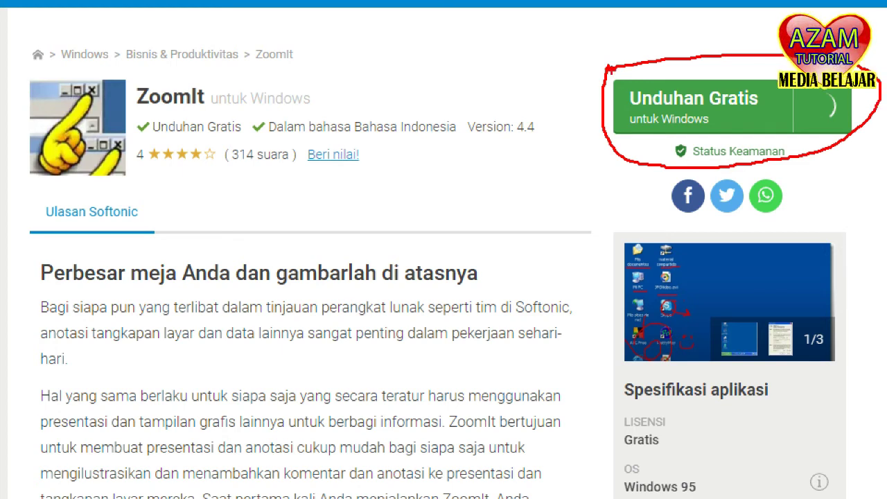
key(Escape)
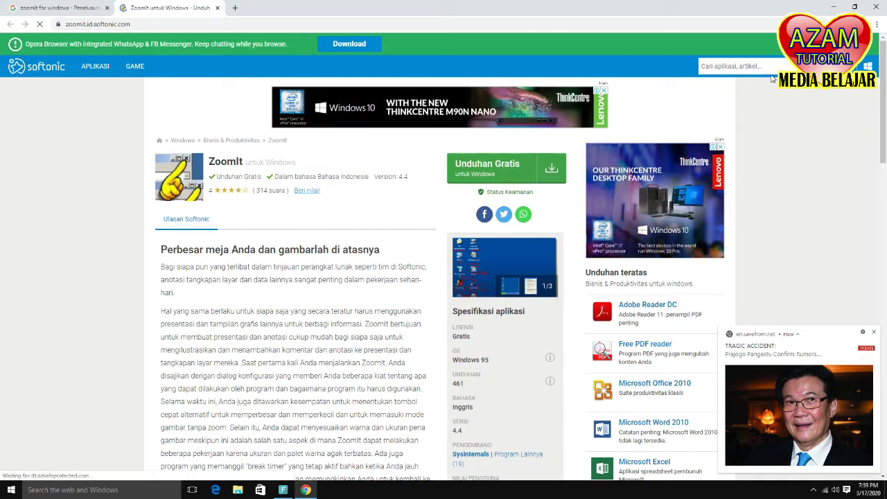
Dismiss the ad notification and close the browser.
click(872, 334)
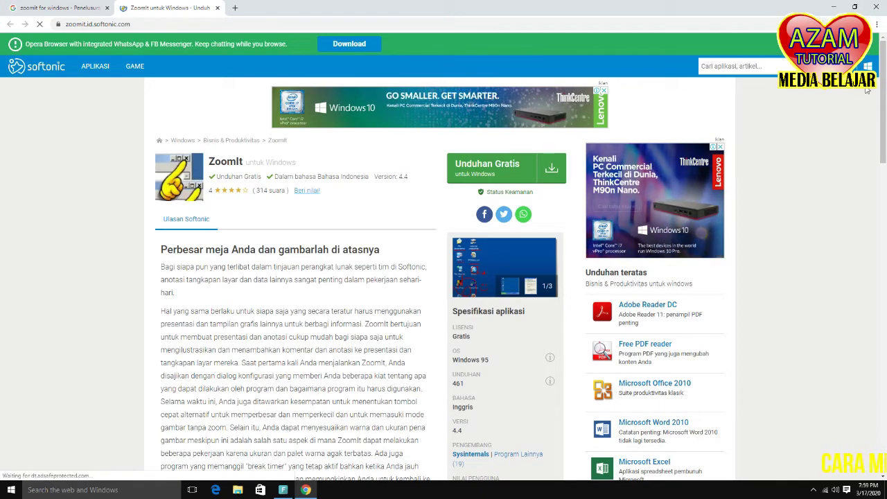
click(876, 7)
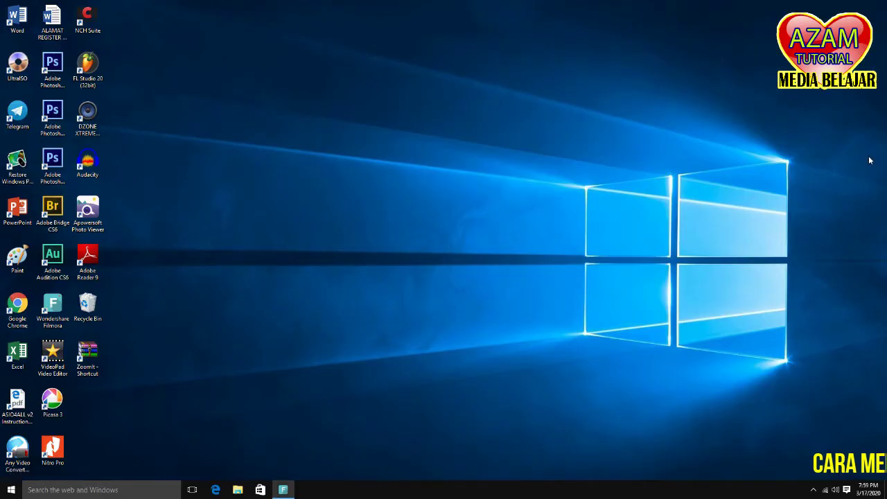
Disconnect the computer from the TP-LINK_F2C4 Wi-Fi network and dismiss the network list.
click(827, 490)
click(782, 231)
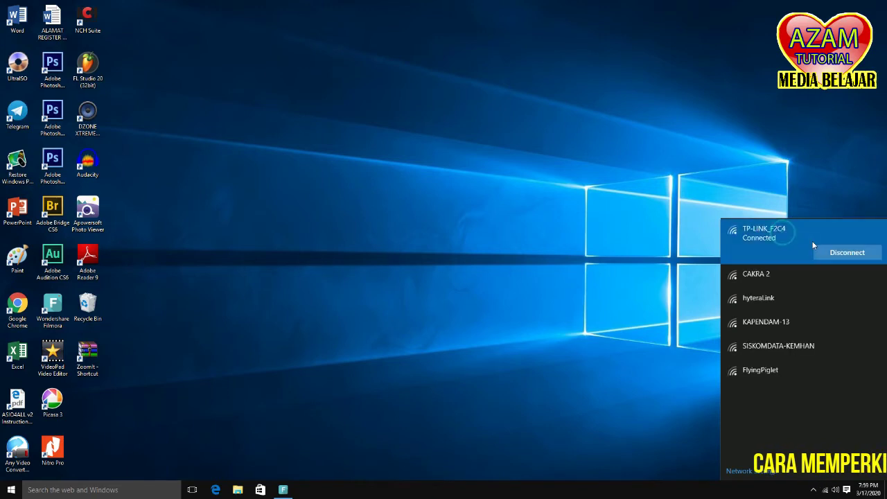
click(840, 253)
click(472, 253)
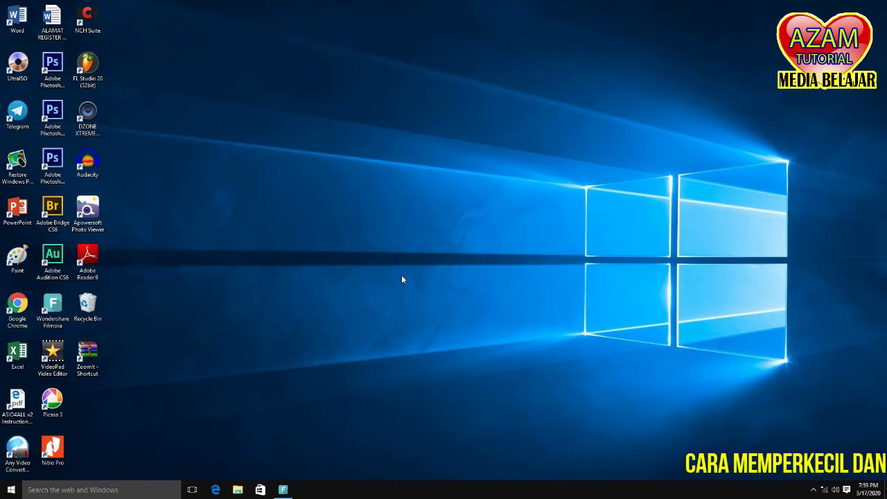
Move the ZoomIt shortcut to an empty area of the desktop and circle it in red on the zoomed screen.
drag(97, 354, 332, 161)
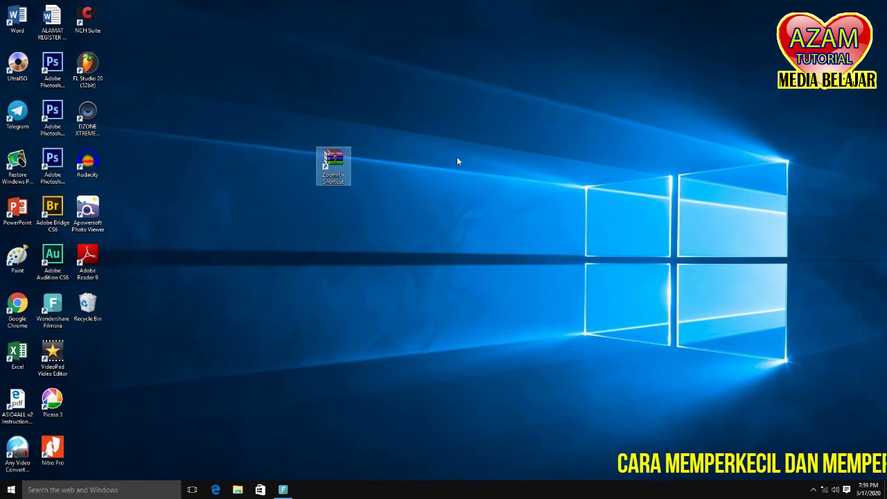
key(ctrl+1)
click(231, 97)
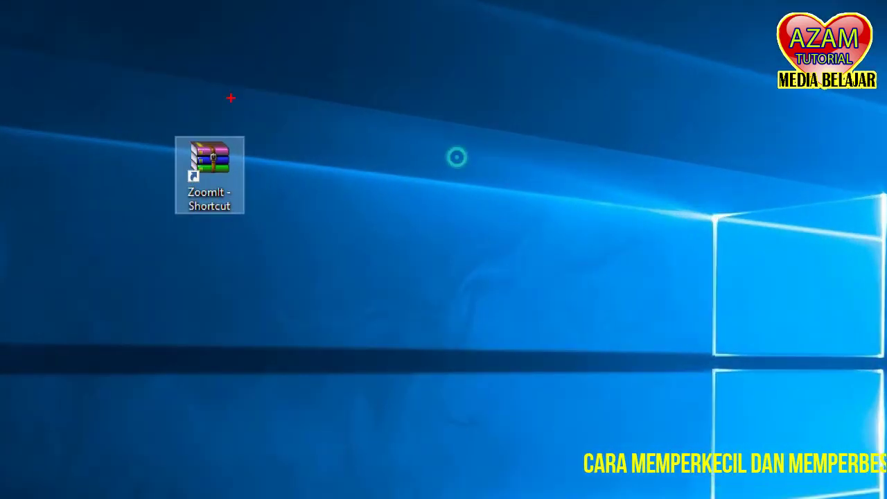
mouse_move(203, 110)
mouse_down()
mouse_move(140, 192)
mouse_move(174, 255)
mouse_move(286, 141)
mouse_move(233, 105)
mouse_move(195, 109)
mouse_up()
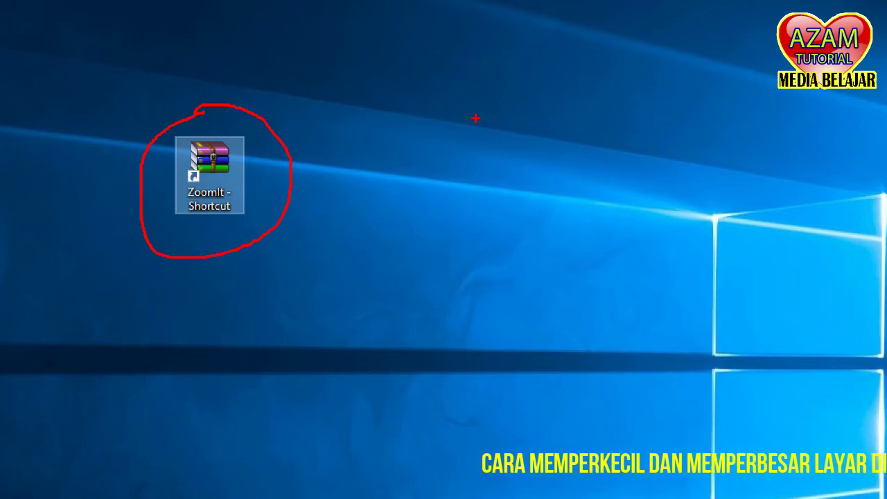
key(Escape)
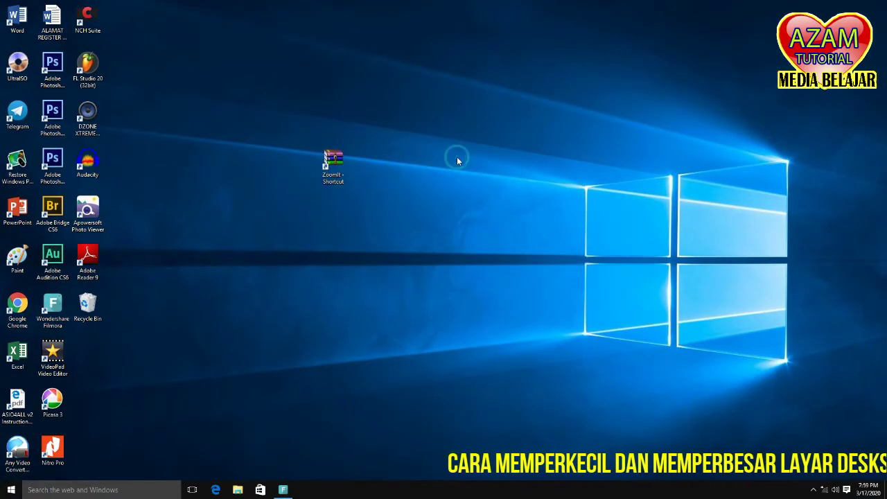
Open the ZoomIt.zip archive from its desktop shortcut to point out ZoomIt.exe, and close the archive.
double_click(338, 165)
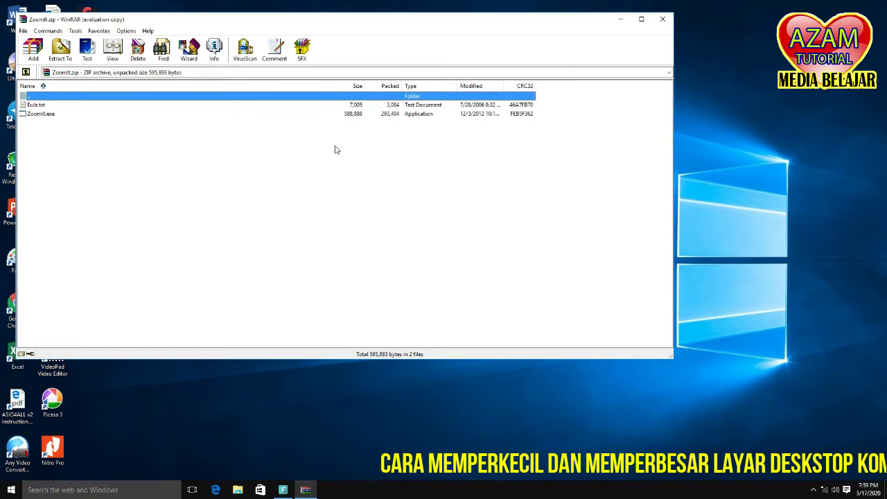
drag(275, 28, 378, 43)
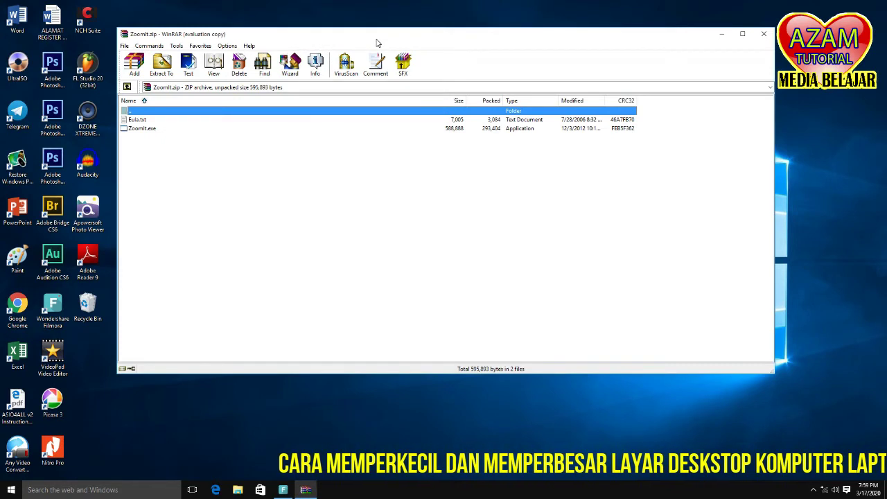
click(147, 130)
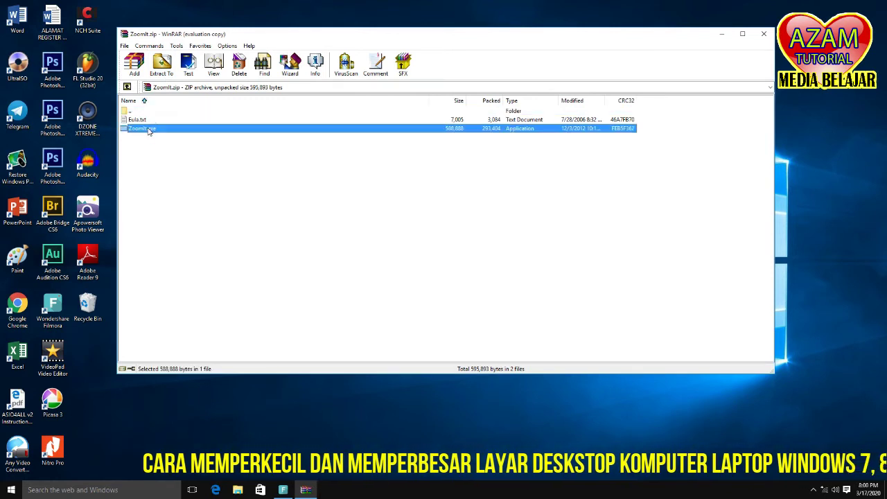
click(763, 34)
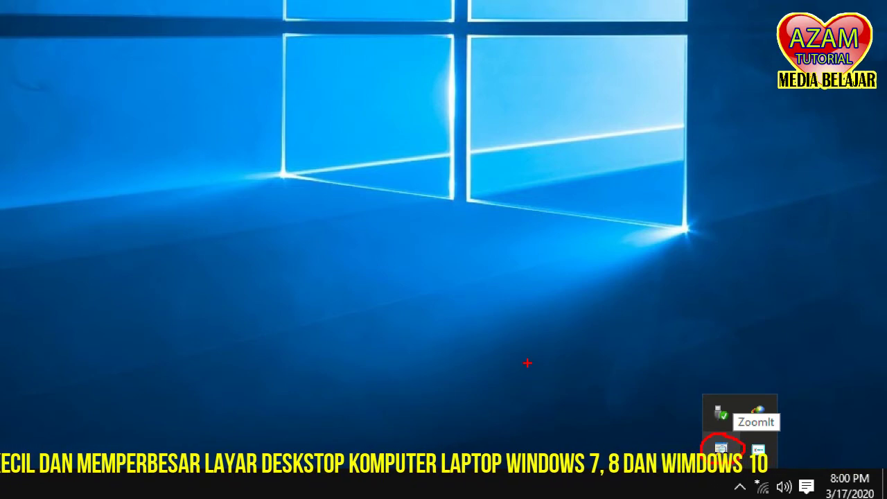
Leave the zoomed view and open the ZoomIt options to review the Zoom and LiveZoom settings.
key(Escape)
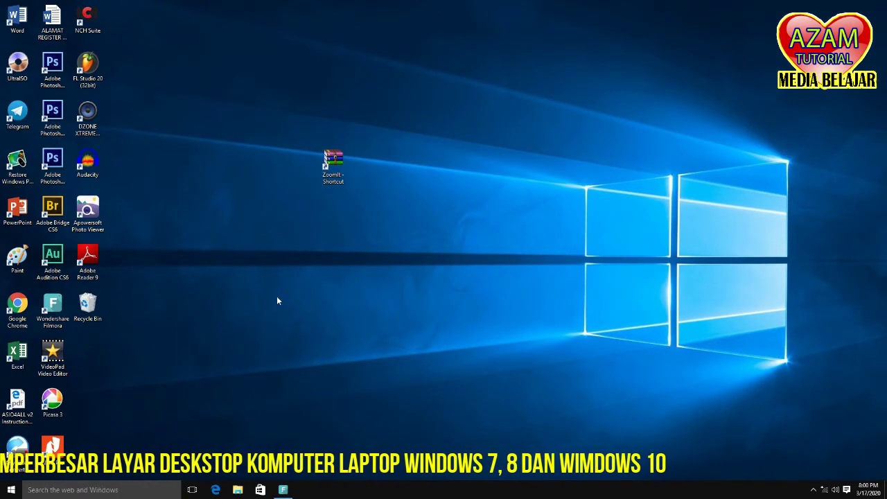
click(814, 489)
right_click(805, 471)
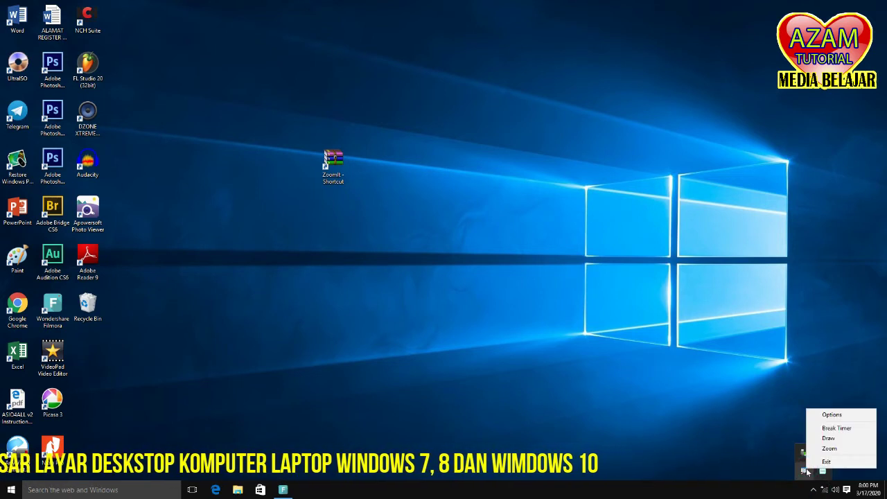
click(831, 415)
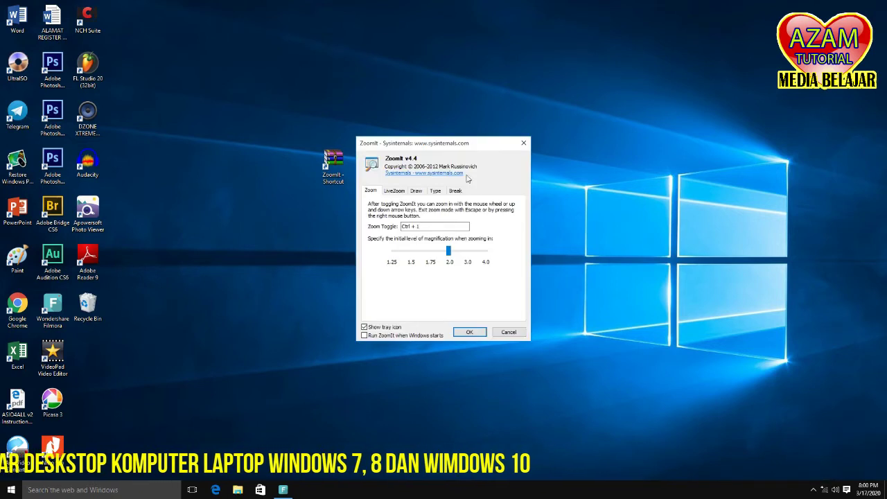
drag(461, 146, 441, 152)
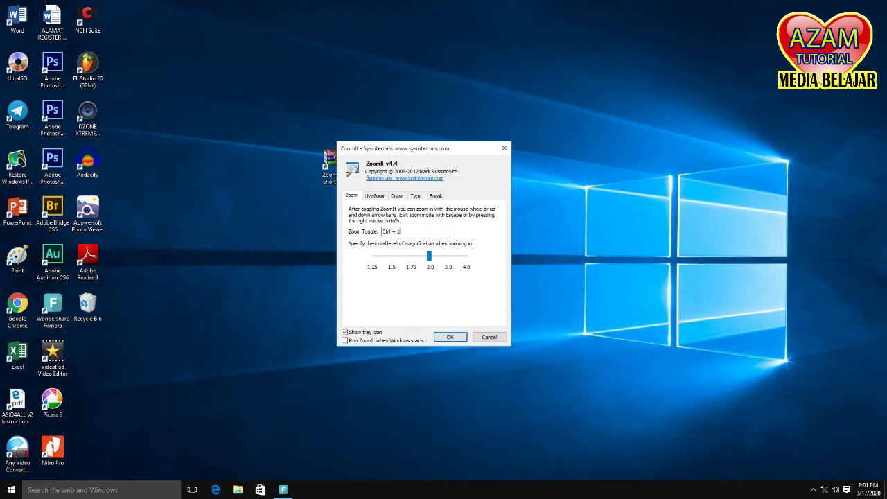
click(375, 196)
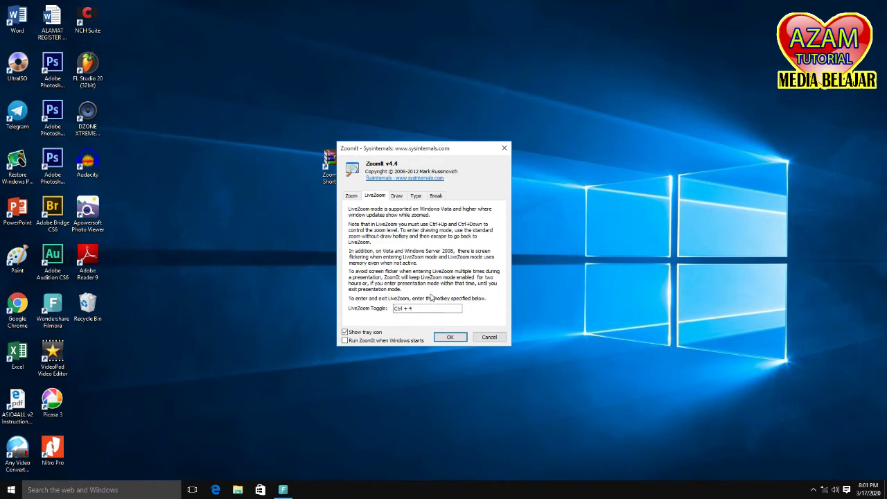
Review the Draw, Type, Break and Zoom settings in the ZoomIt options, and accept the options.
click(399, 196)
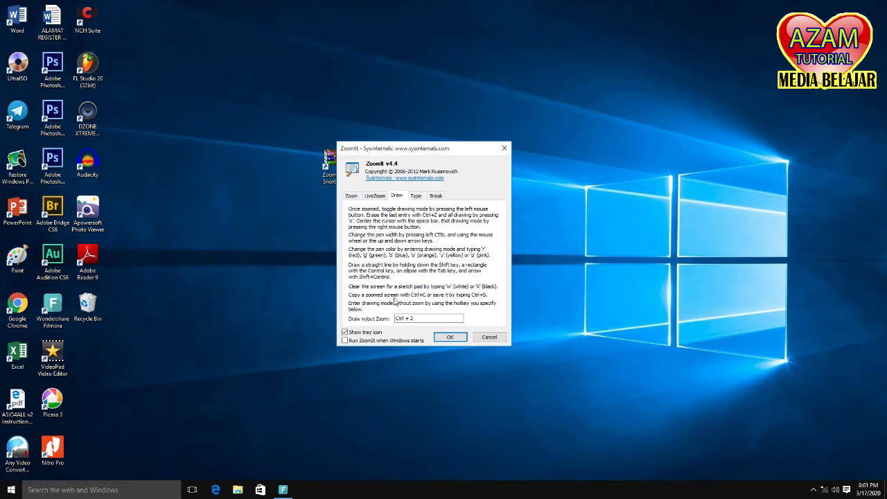
click(416, 197)
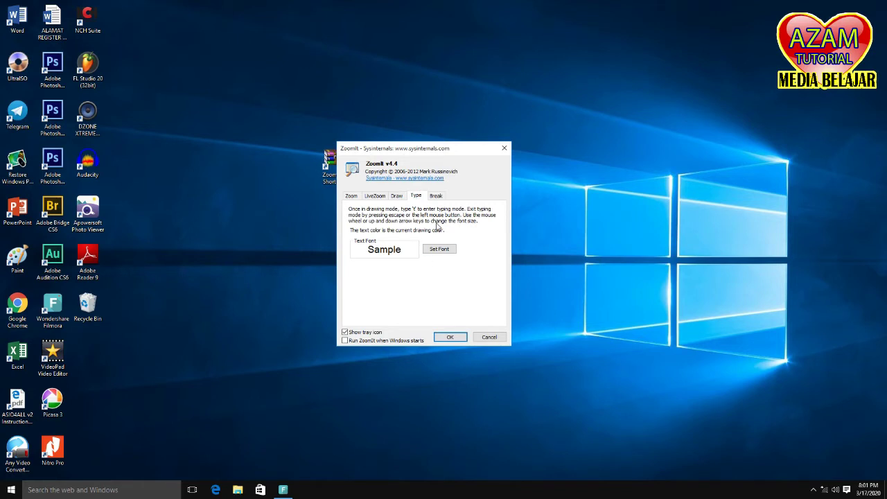
click(436, 196)
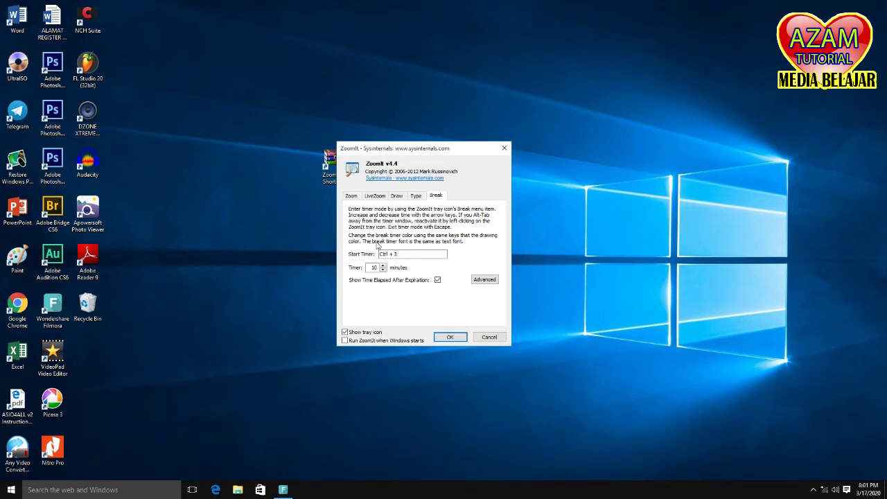
click(351, 197)
click(398, 231)
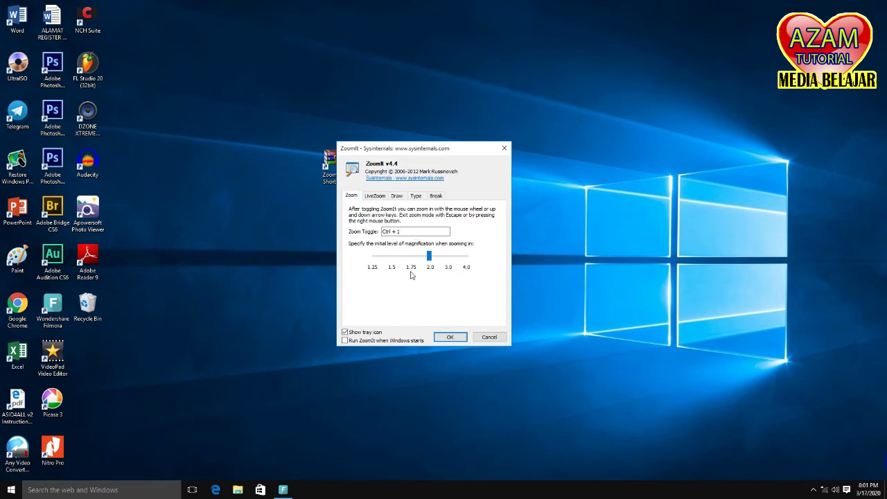
click(448, 338)
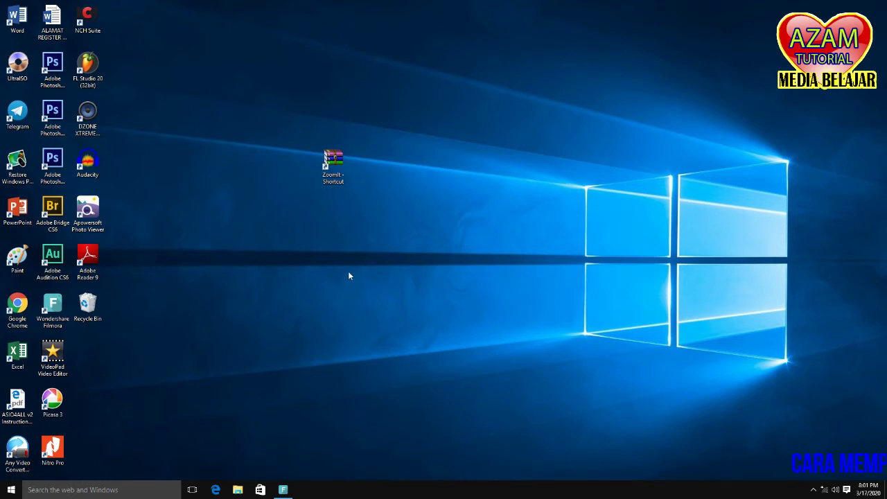
Open a blank Word document and mark its ribbon tabs in red on the zoomed screen, circling File, Home, Insert, Design and Layout.
double_click(21, 21)
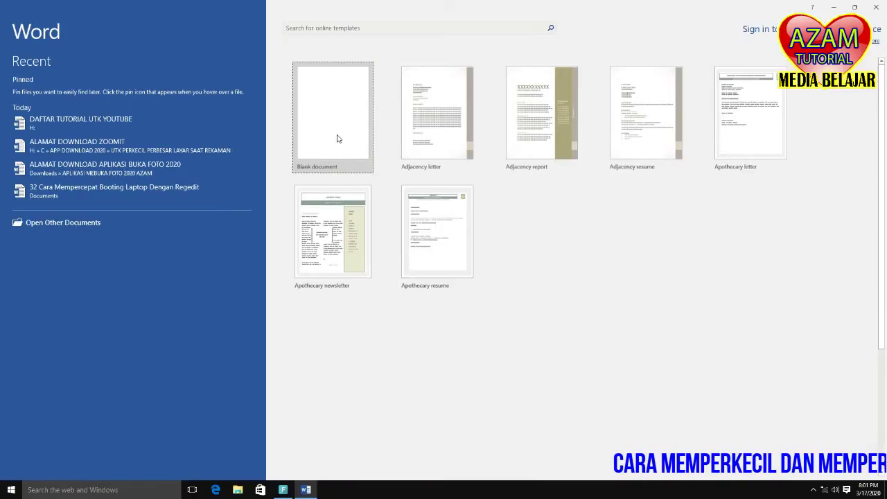
click(347, 152)
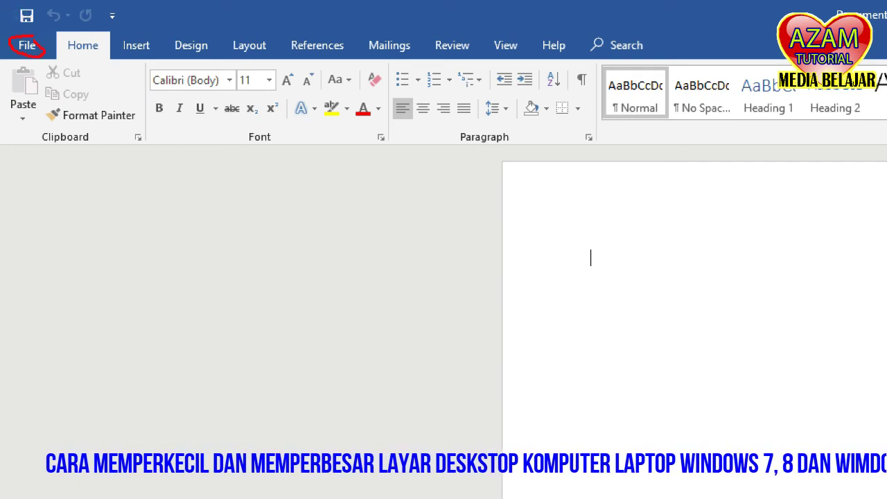
mouse_move(91, 34)
mouse_down()
mouse_move(63, 34)
mouse_move(77, 58)
mouse_move(104, 43)
mouse_move(98, 30)
mouse_move(108, 54)
mouse_move(163, 60)
mouse_up()
drag(196, 32, 163, 32)
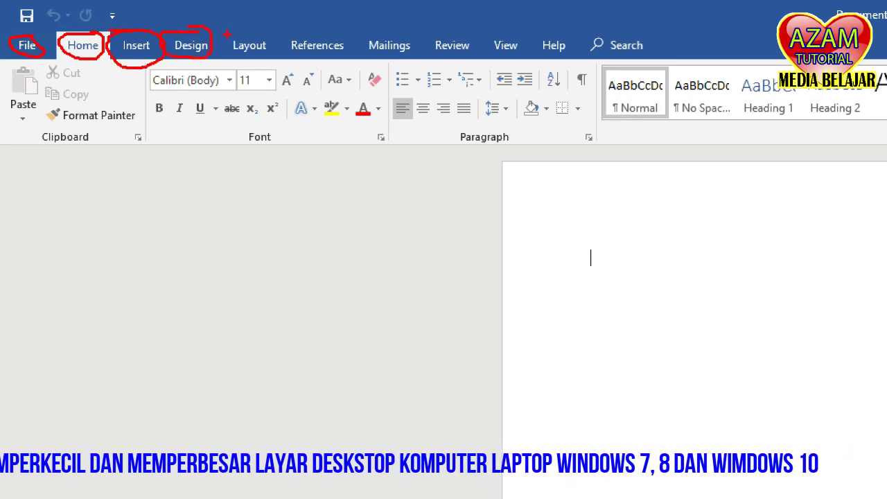
mouse_move(227, 33)
mouse_down()
mouse_move(269, 65)
mouse_move(229, 32)
mouse_up()
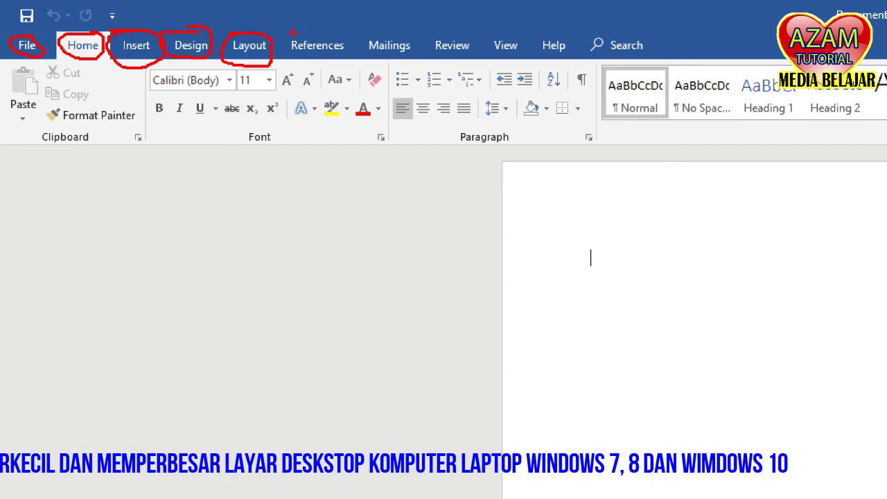
mouse_move(332, 31)
mouse_down()
mouse_move(361, 23)
mouse_move(444, 30)
mouse_up()
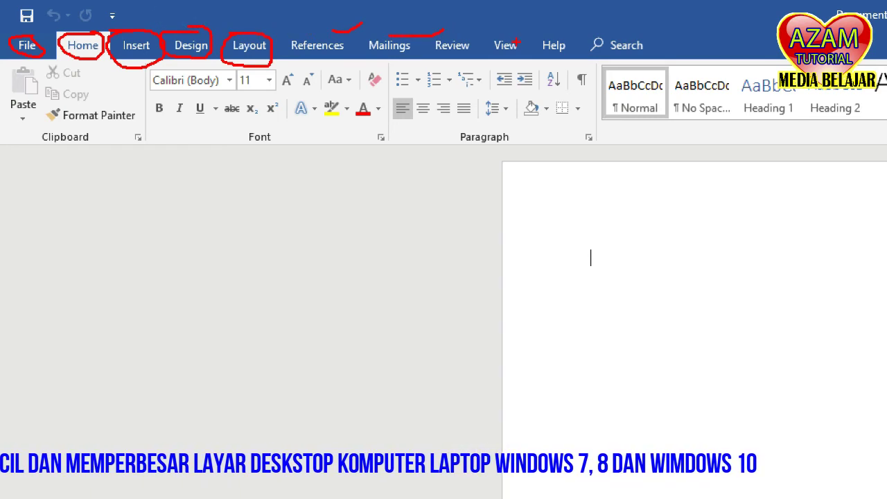
drag(645, 30, 683, 28)
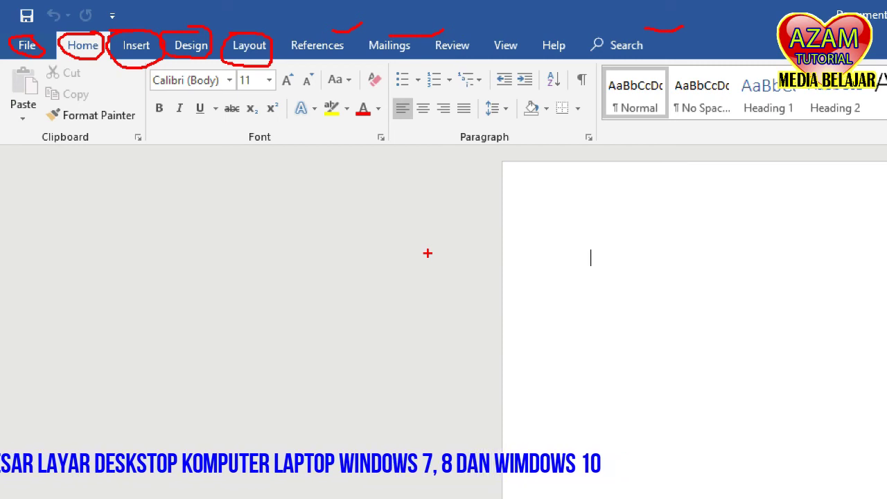
key(Escape)
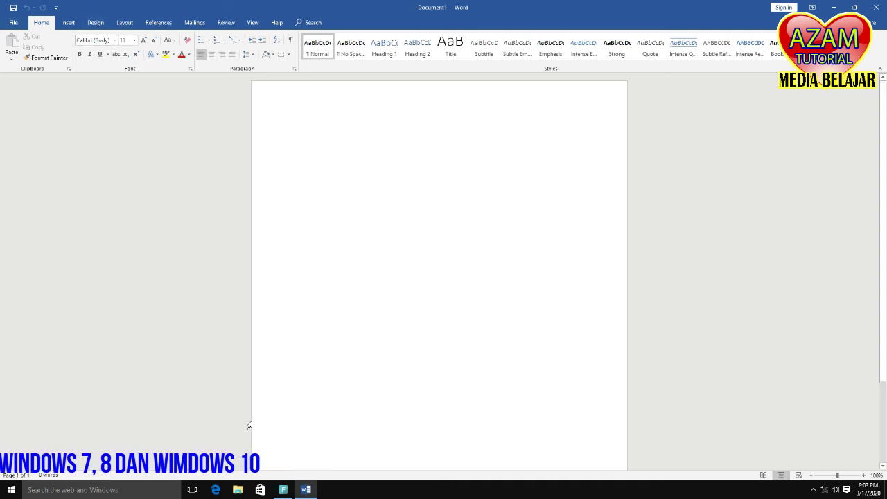
View the system properties of This PC in File Explorer, mark the Windows edition on the zoomed screen, and close both windows.
click(239, 490)
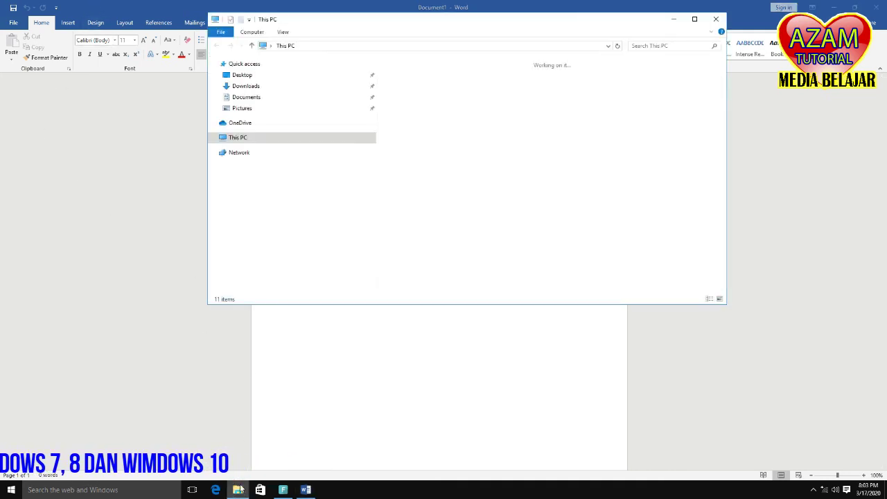
right_click(240, 139)
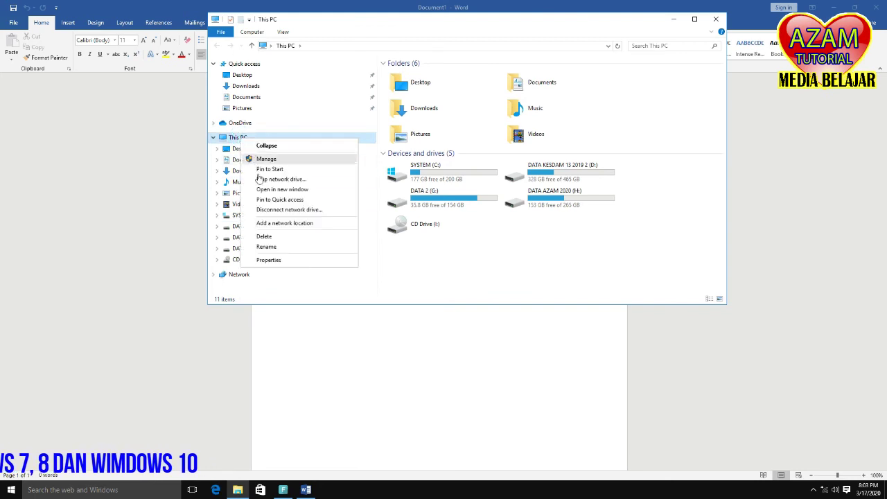
click(279, 257)
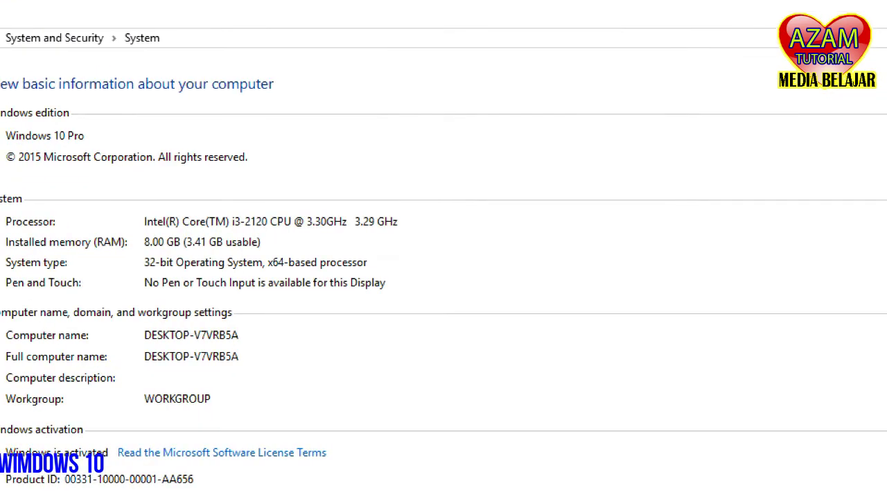
mouse_move(165, 118)
mouse_down()
mouse_move(83, 104)
mouse_move(69, 149)
mouse_move(177, 139)
mouse_move(156, 116)
mouse_up()
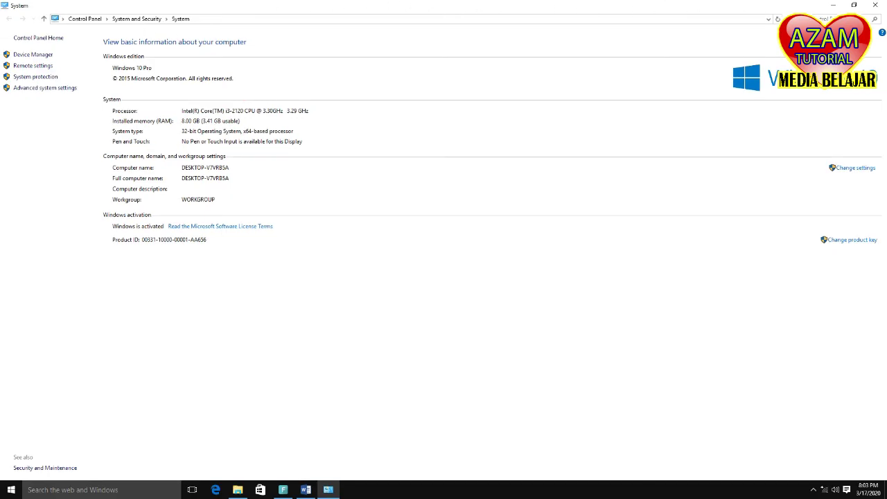
click(876, 5)
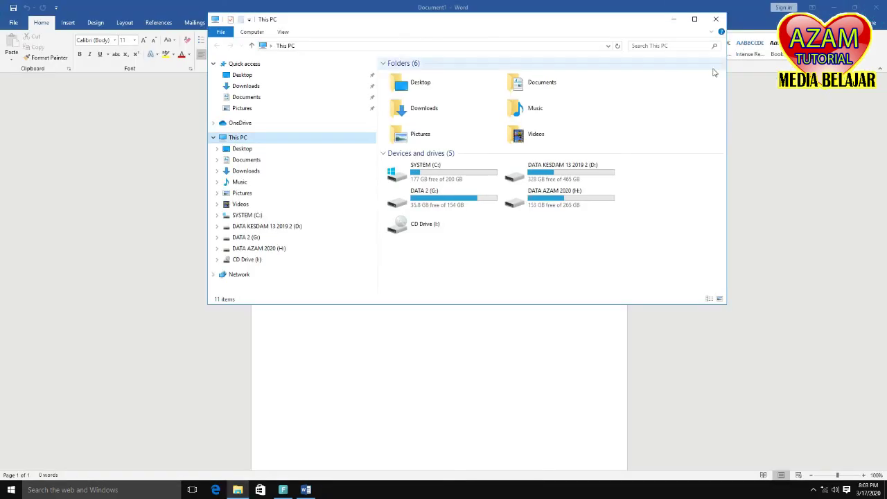
click(716, 18)
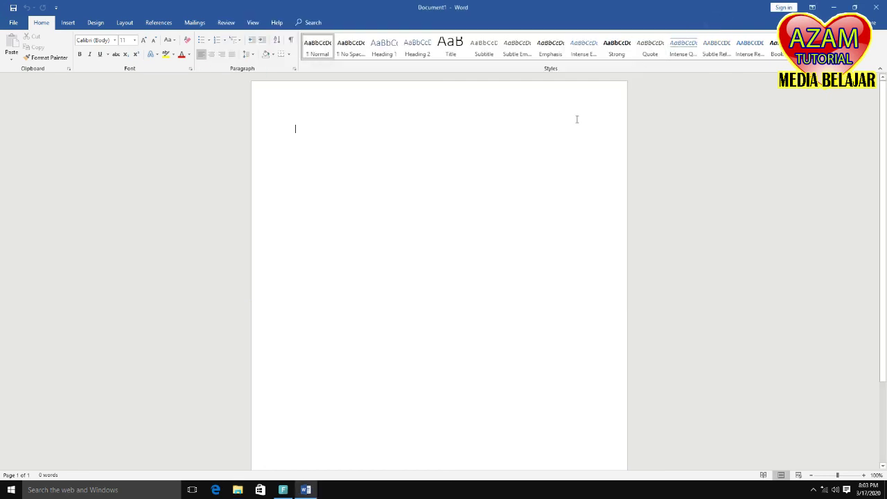